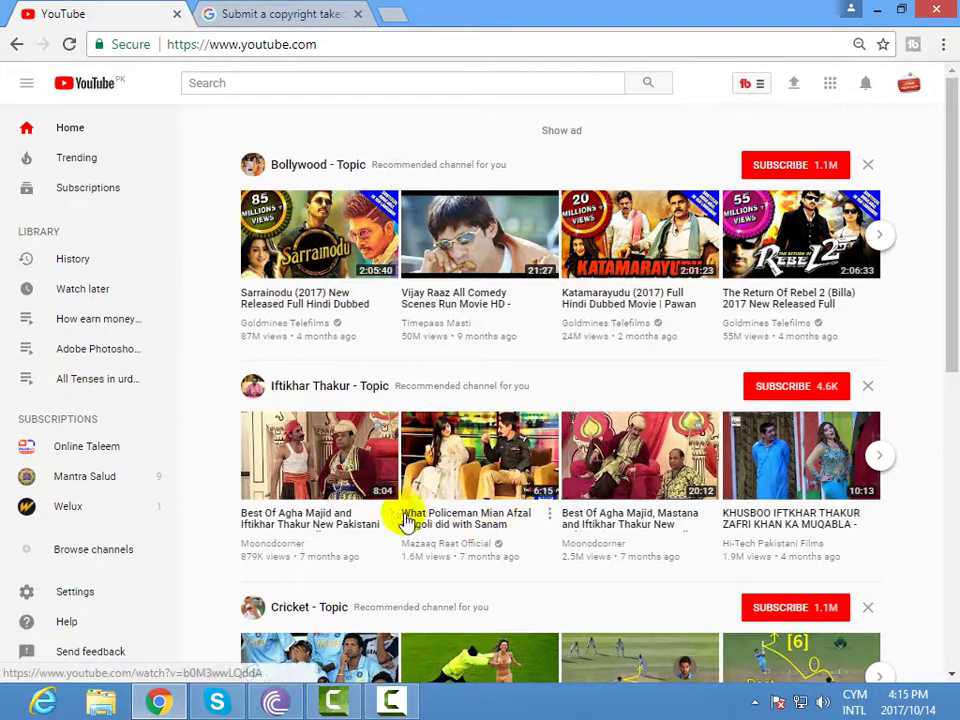
Open the Sarrainodu (2017) movie from the Bollywood recommendations and pause its playback.
{"action": "scroll", "coordinate": [465, 511], "scroll_direction": "down", "scroll_amount": 2}
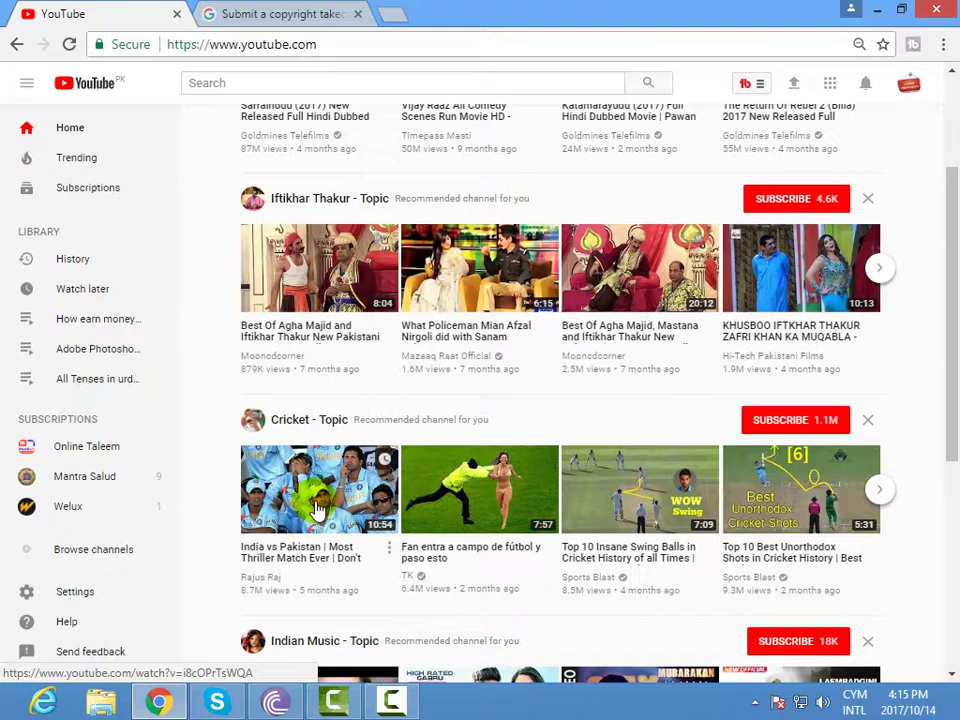
{"action": "left_click", "coordinate": [478, 378]}
{"action": "scroll", "coordinate": [478, 378], "scroll_direction": "up", "scroll_amount": 2}
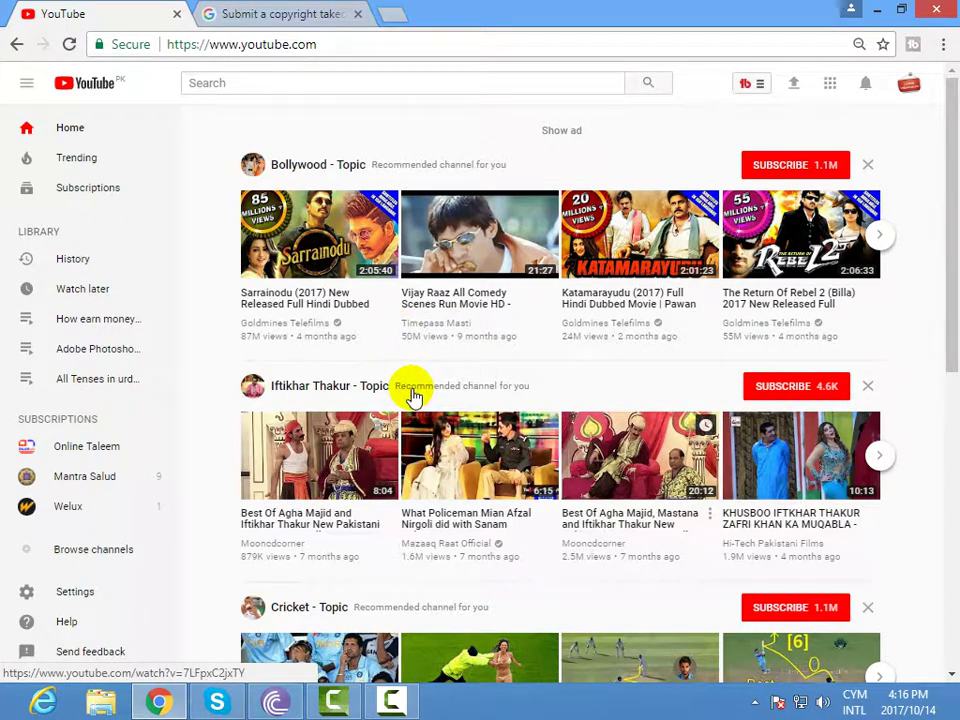
{"action": "left_click", "coordinate": [325, 245]}
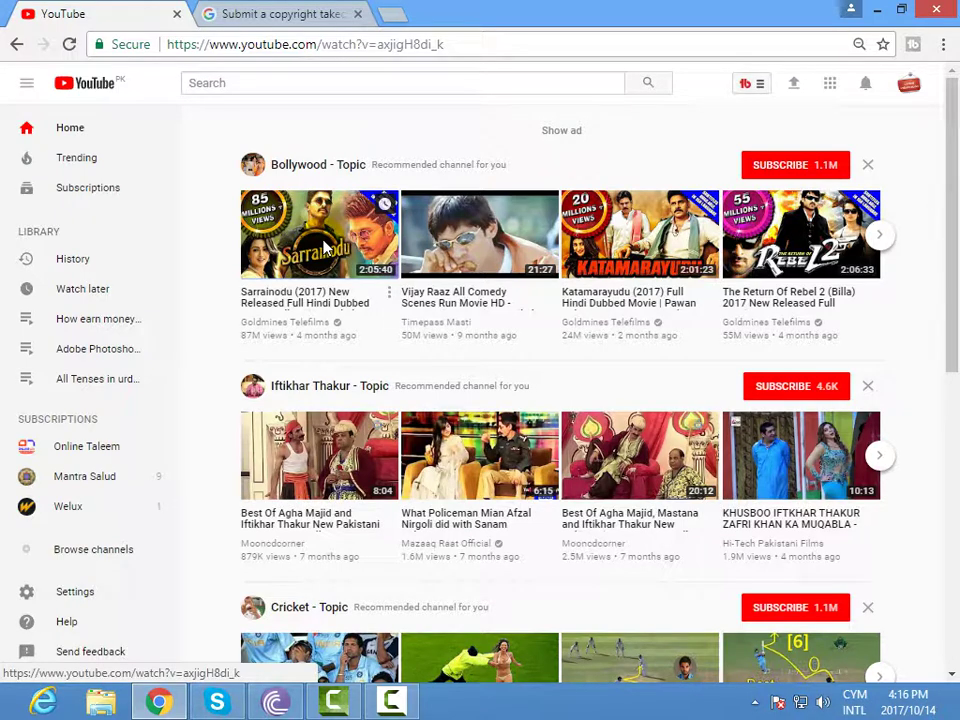
{"action": "left_click", "coordinate": [330, 296]}
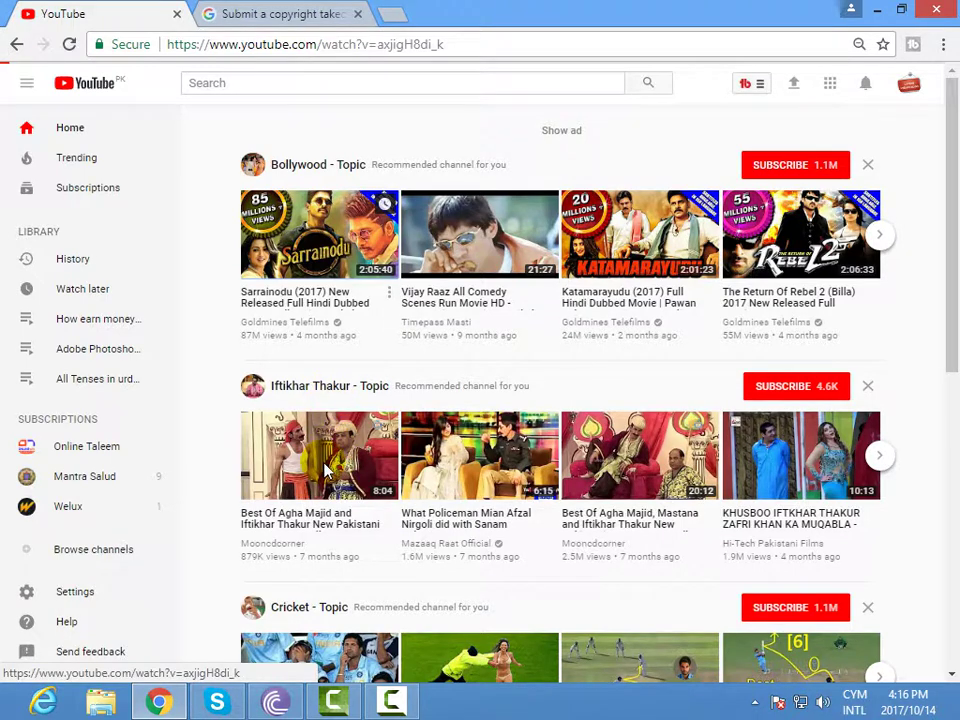
{"action": "left_click", "coordinate": [318, 252]}
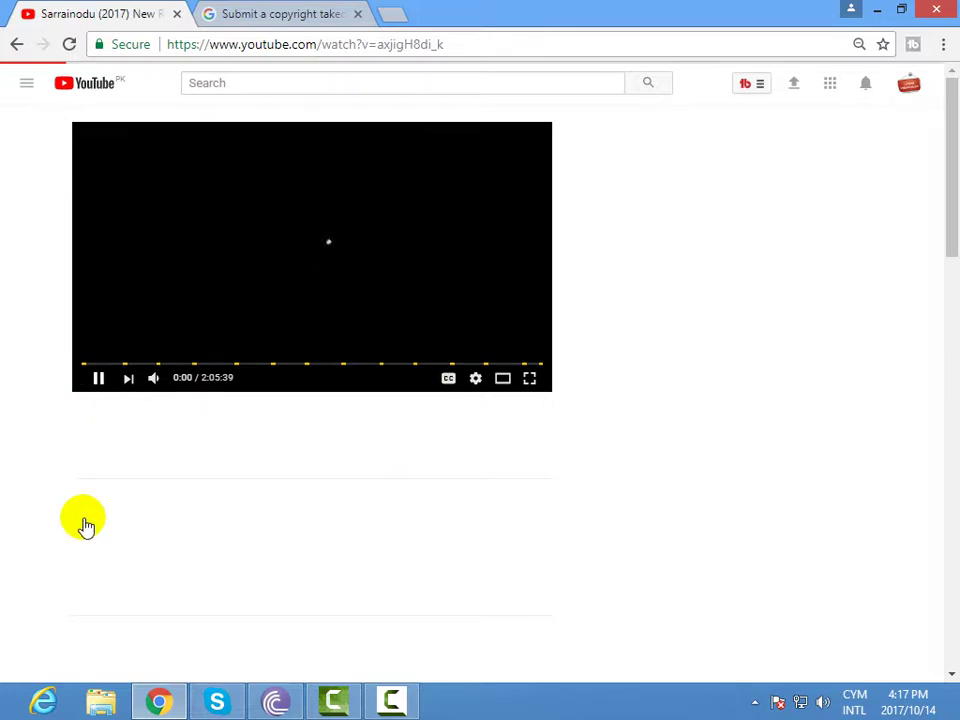
{"action": "left_click", "coordinate": [99, 380]}
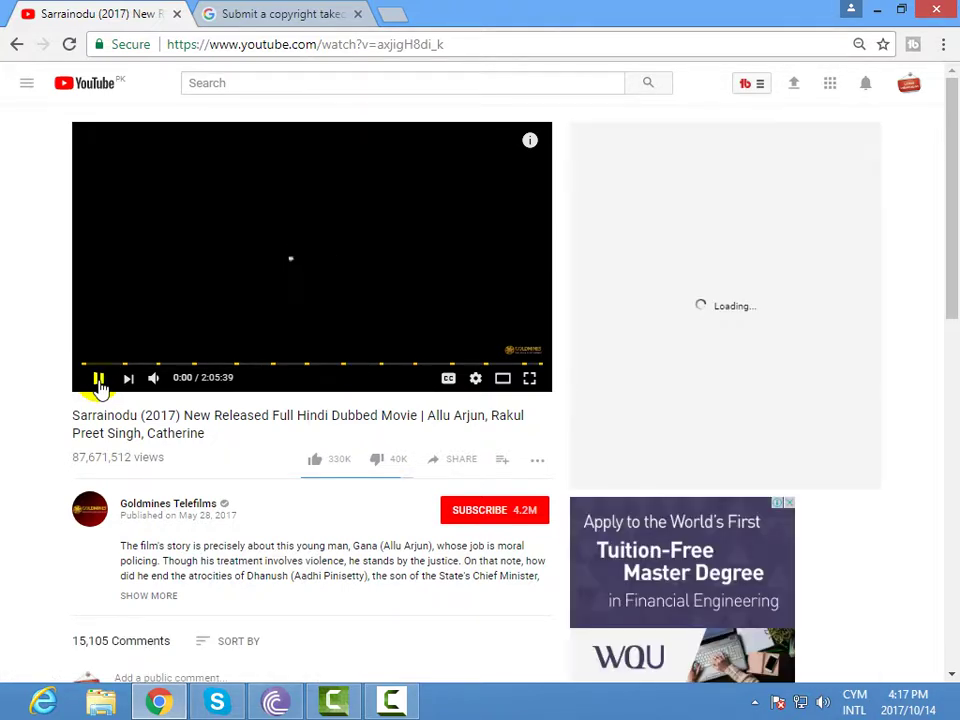
{"action": "left_click", "coordinate": [99, 380]}
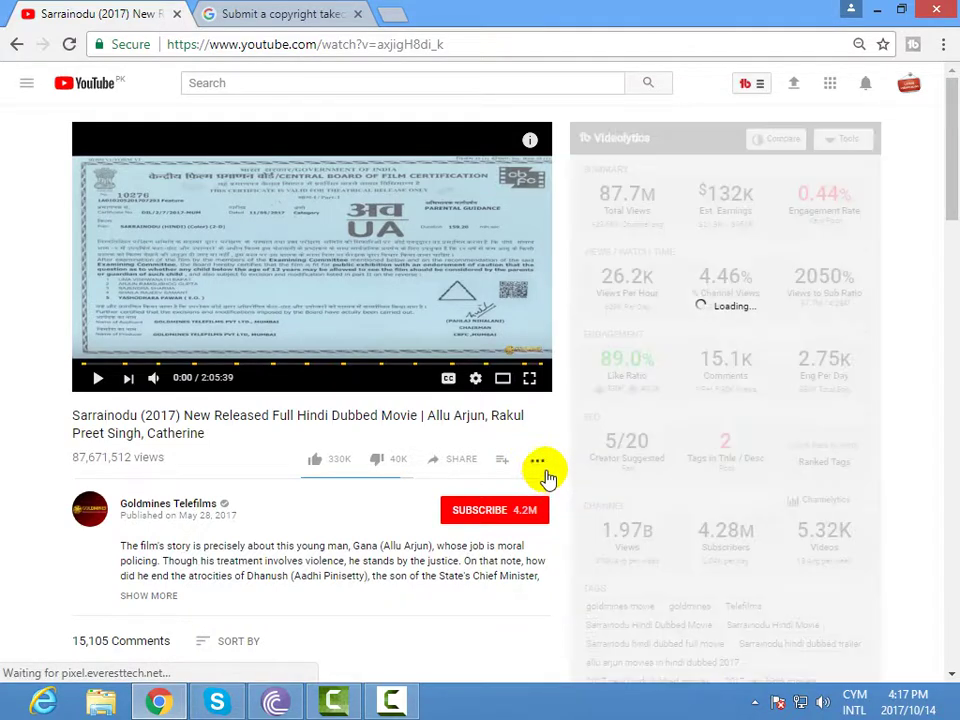
Open the report form for the Sarrainodu video.
{"action": "left_click", "coordinate": [537, 463]}
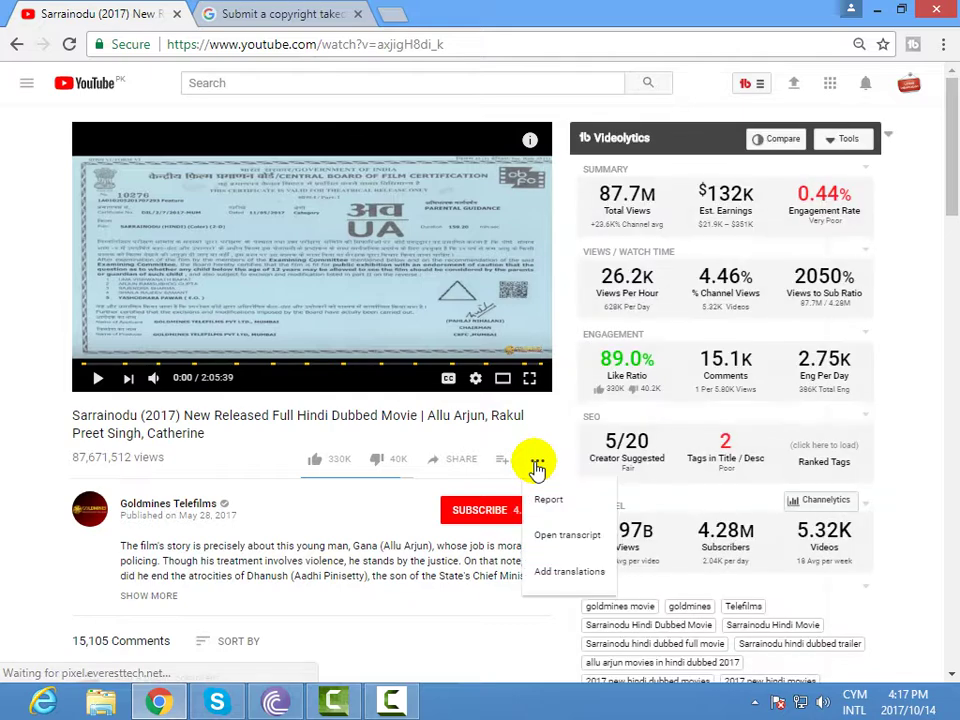
{"action": "left_click", "coordinate": [537, 463]}
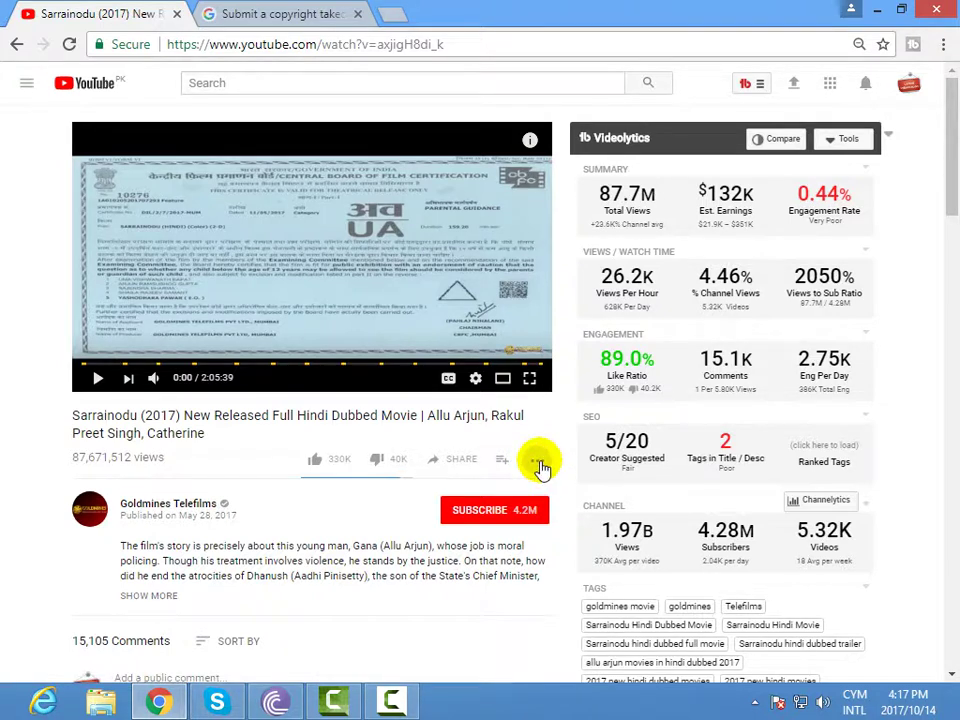
{"action": "left_click", "coordinate": [537, 462]}
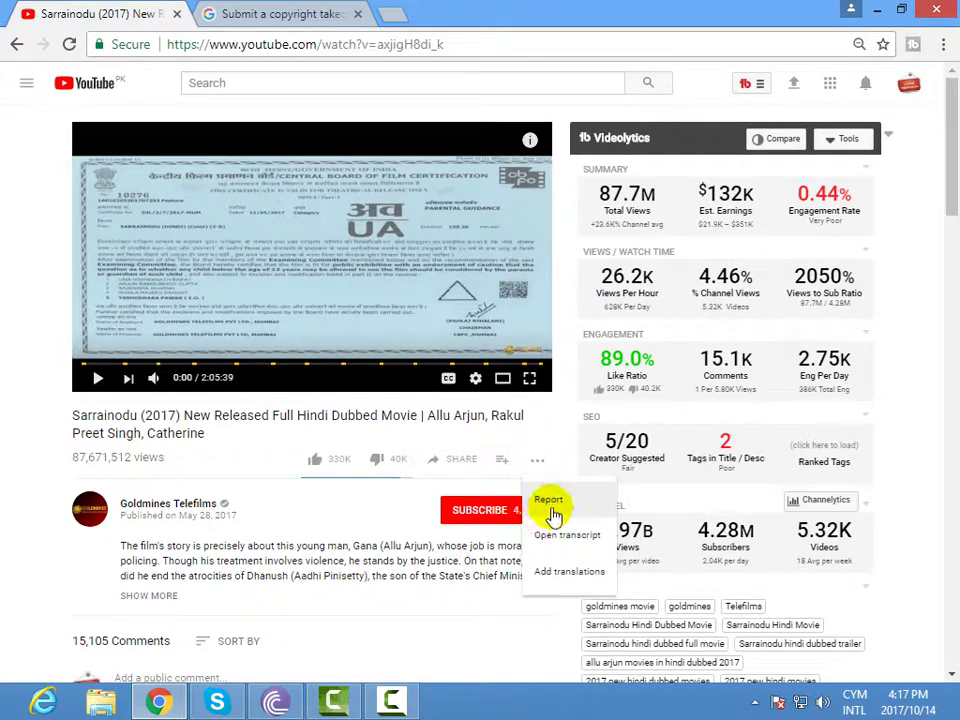
{"action": "left_click", "coordinate": [548, 506]}
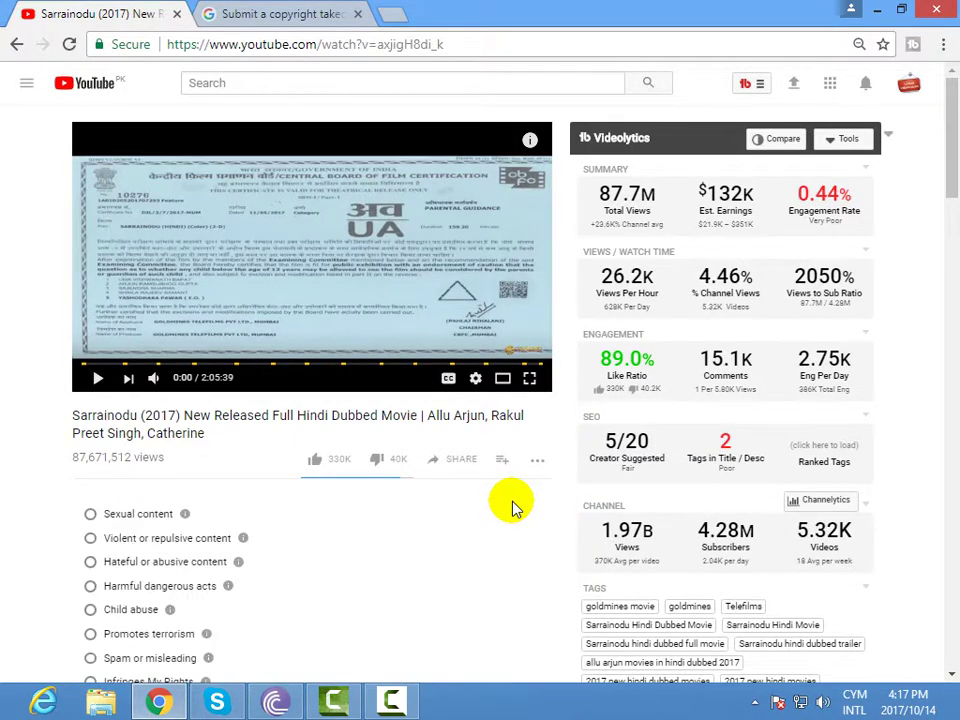
Report the video under Infringes My Rights with the reason Infringes my copyright, and submit it to open the copyright complaint form.
{"action": "scroll", "coordinate": [440, 525], "scroll_direction": "down", "scroll_amount": 4}
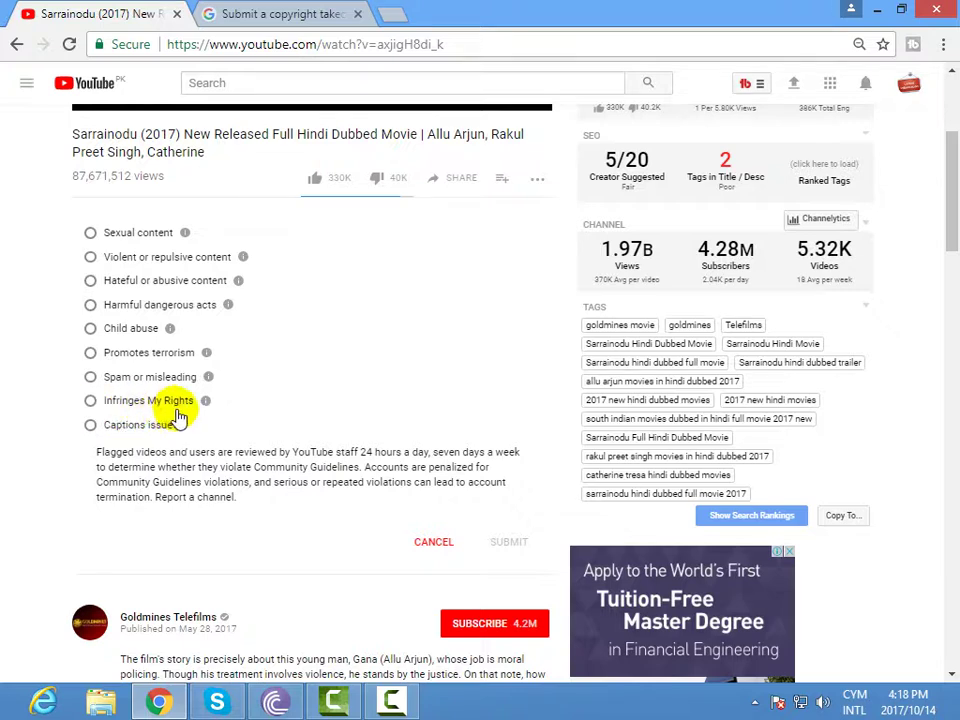
{"action": "left_click", "coordinate": [90, 401]}
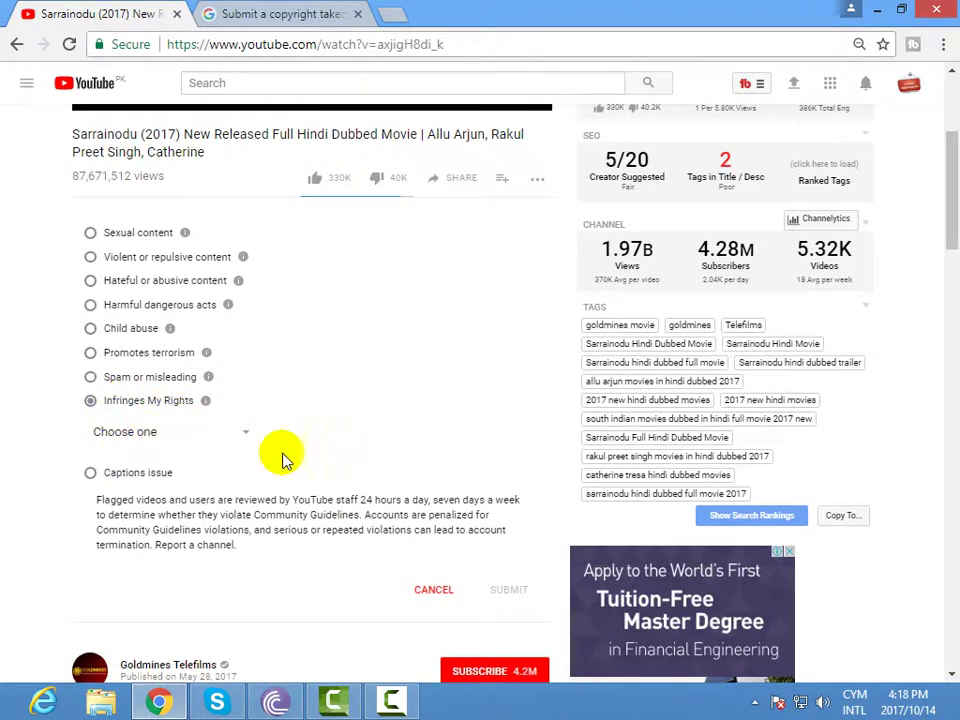
{"action": "left_click", "coordinate": [247, 440]}
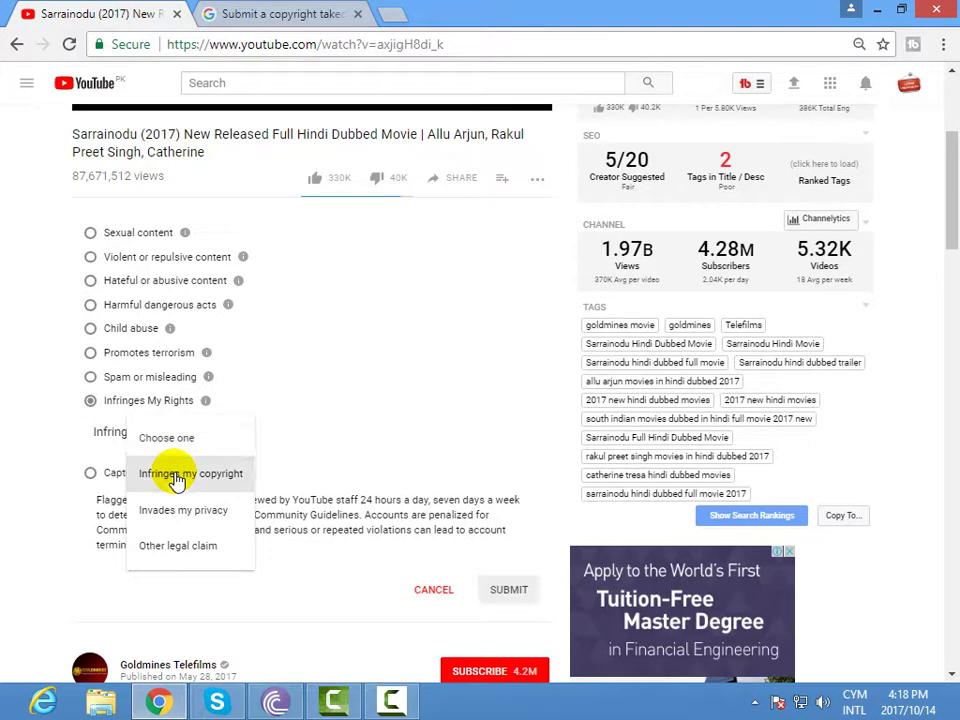
{"action": "left_click", "coordinate": [172, 477]}
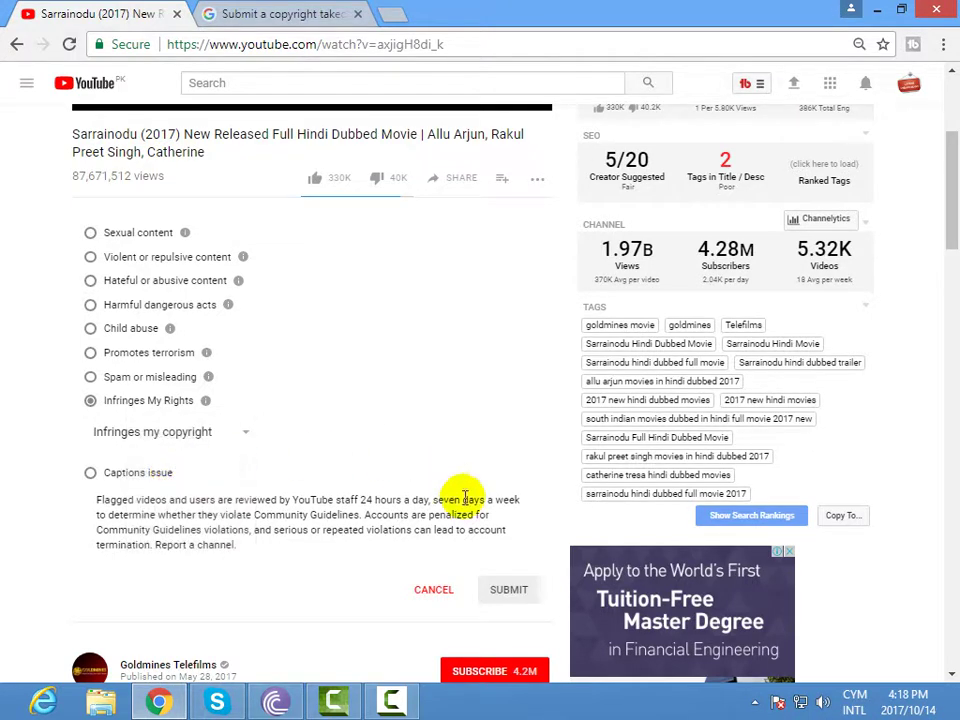
{"action": "left_click", "coordinate": [506, 592]}
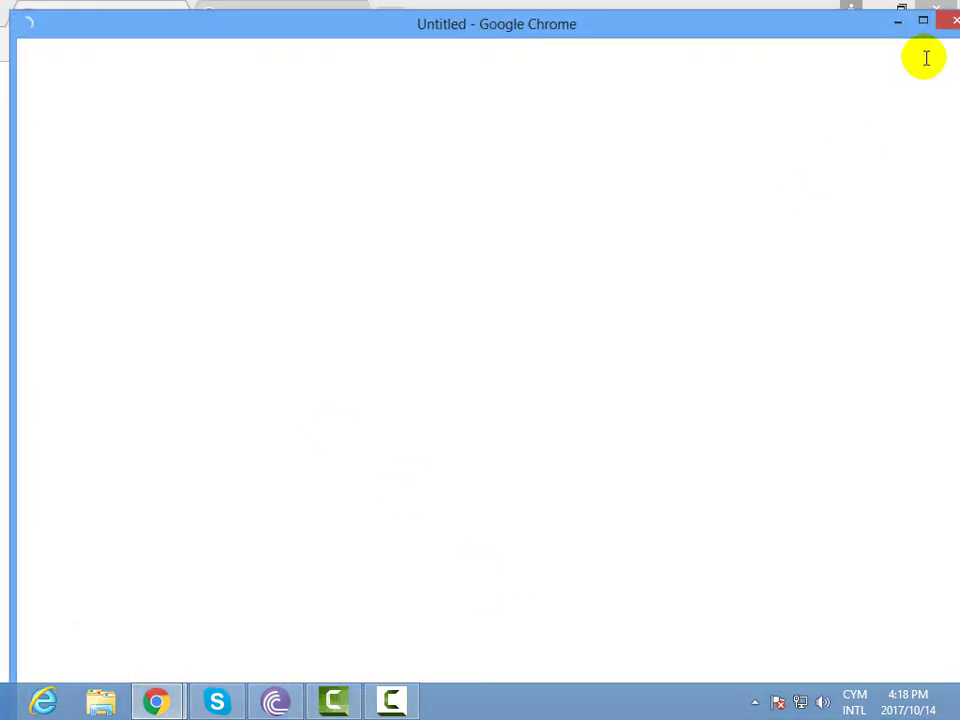
{"action": "left_click", "coordinate": [950, 24]}
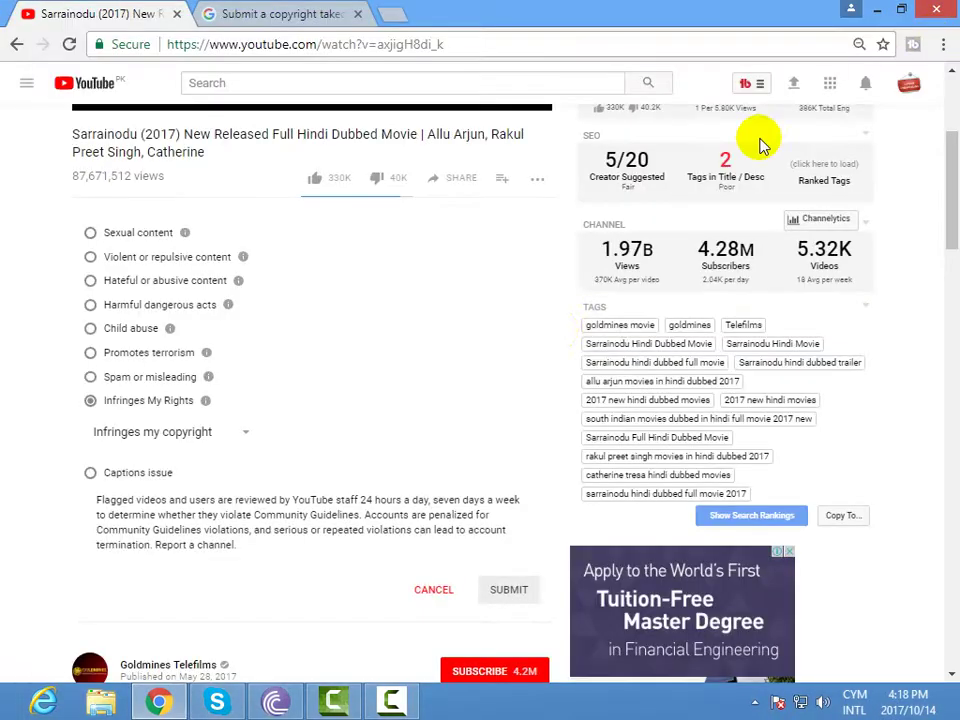
{"action": "left_click", "coordinate": [505, 598]}
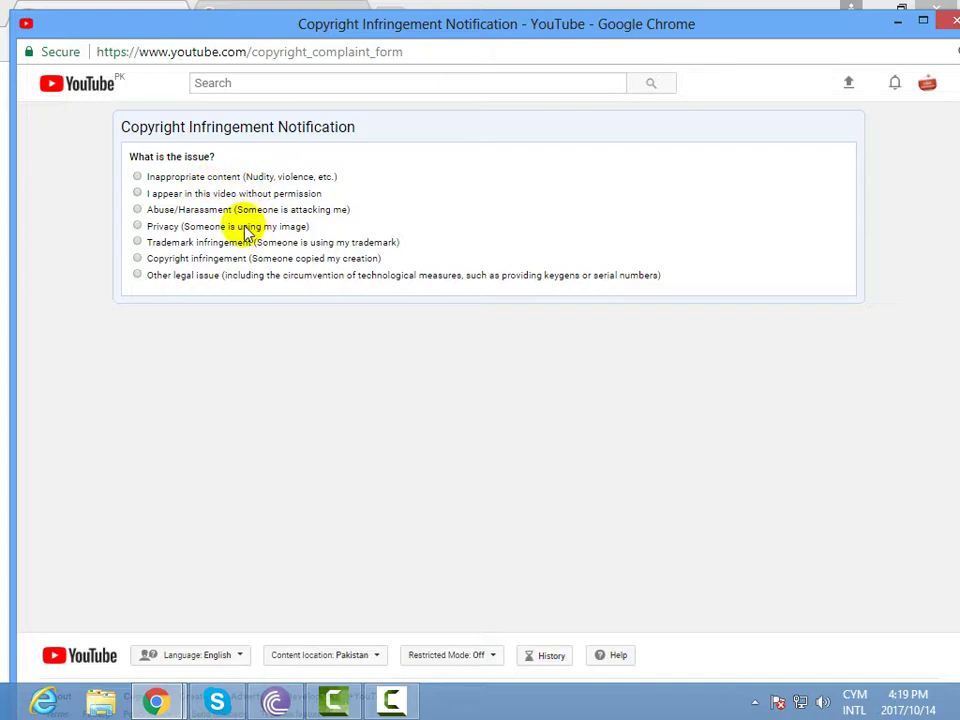
Set the complaint's issue to Copyright infringement (Someone copied my creation) and the affected party to I am!
{"action": "left_click", "coordinate": [140, 260]}
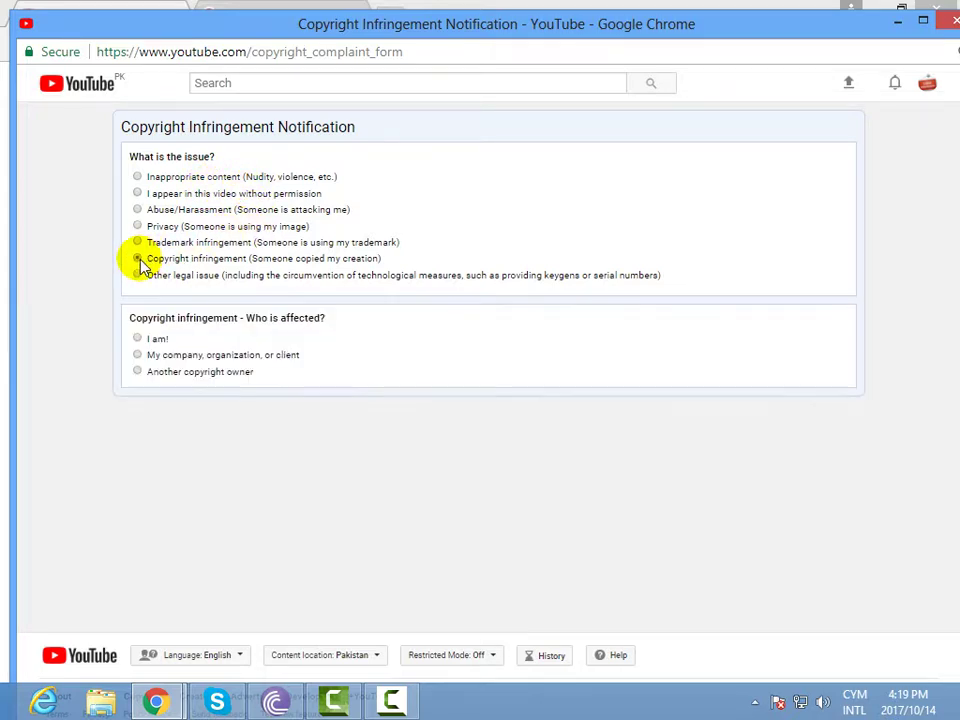
{"action": "left_click", "coordinate": [138, 340]}
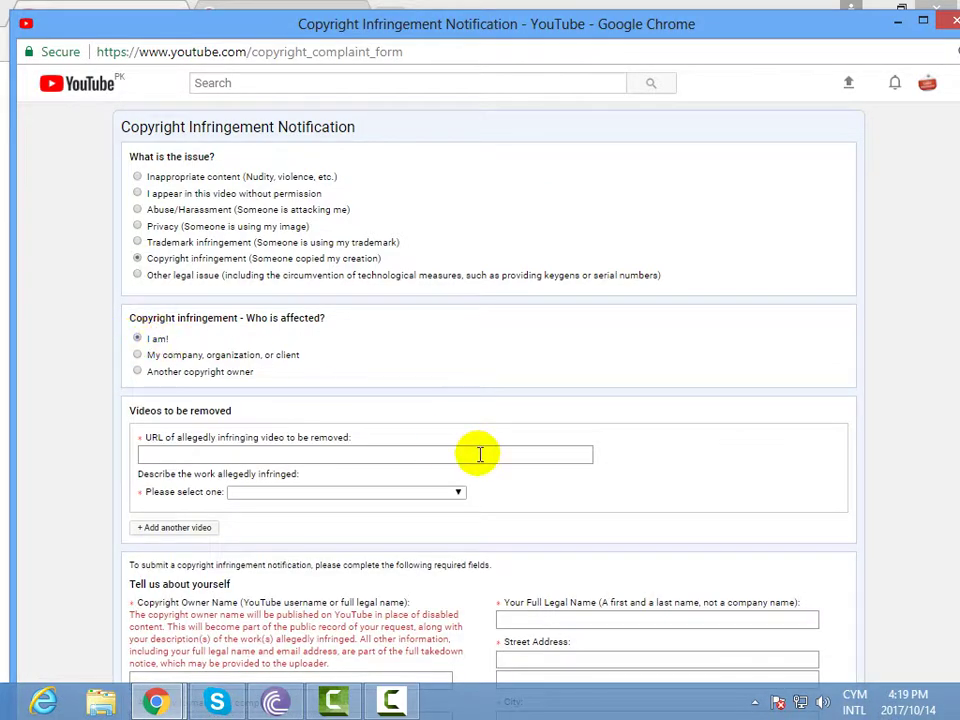
{"action": "scroll", "coordinate": [414, 476], "scroll_direction": "down", "scroll_amount": 5}
{"action": "scroll", "coordinate": [415, 478], "scroll_direction": "up", "scroll_amount": 4}
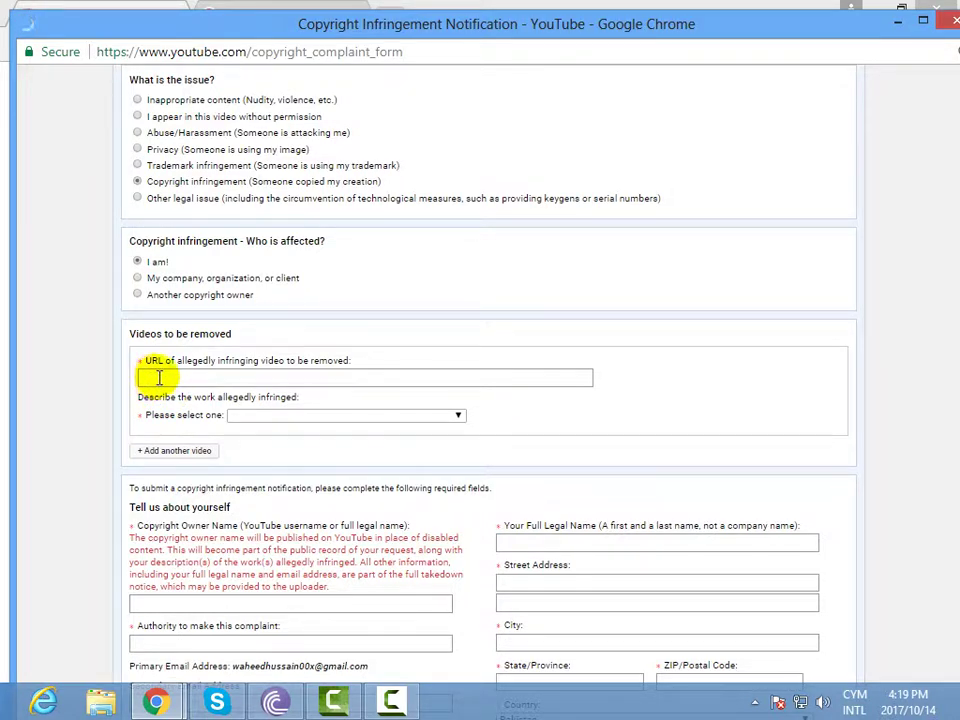
Dismiss the news notification and describe the infringed work as My YouTube video was reuploaded by another user.
{"action": "left_click", "coordinate": [200, 376]}
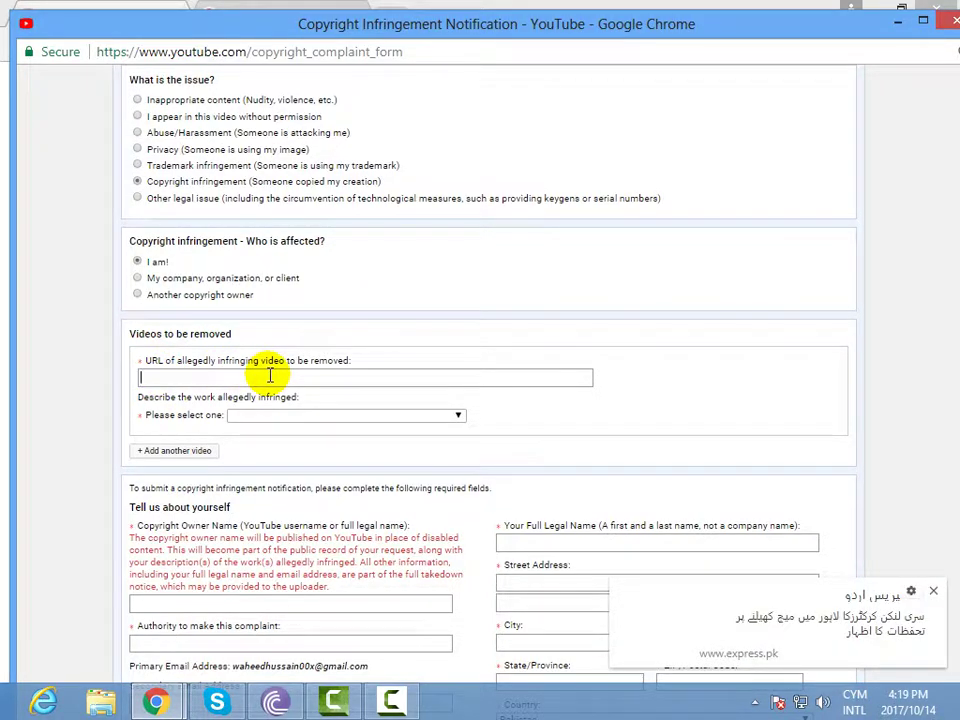
{"action": "left_click", "coordinate": [930, 591]}
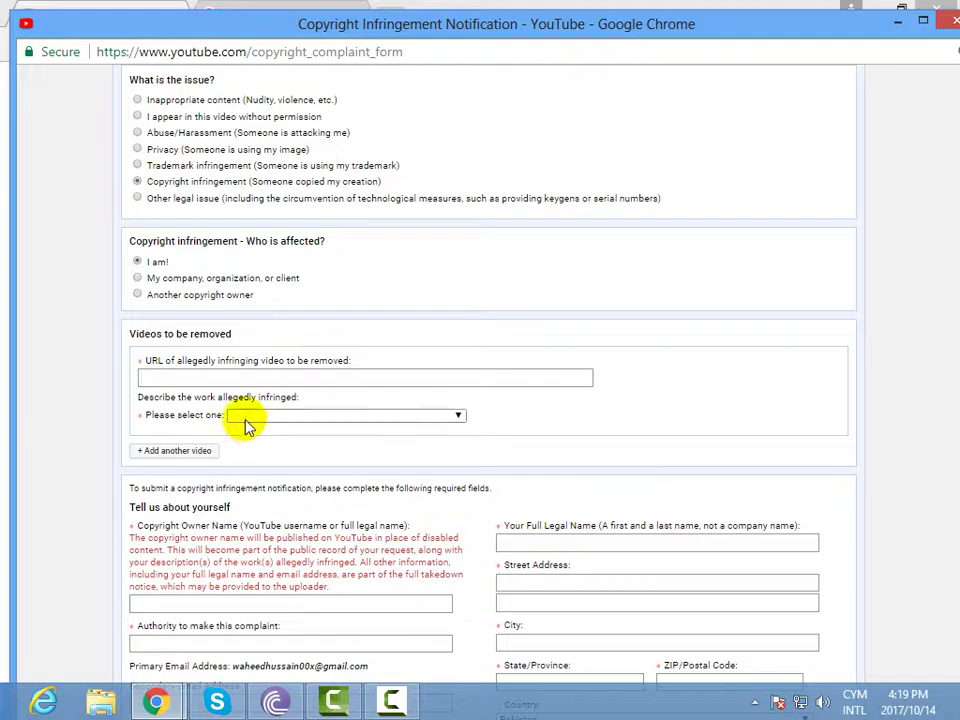
{"action": "left_click", "coordinate": [246, 423]}
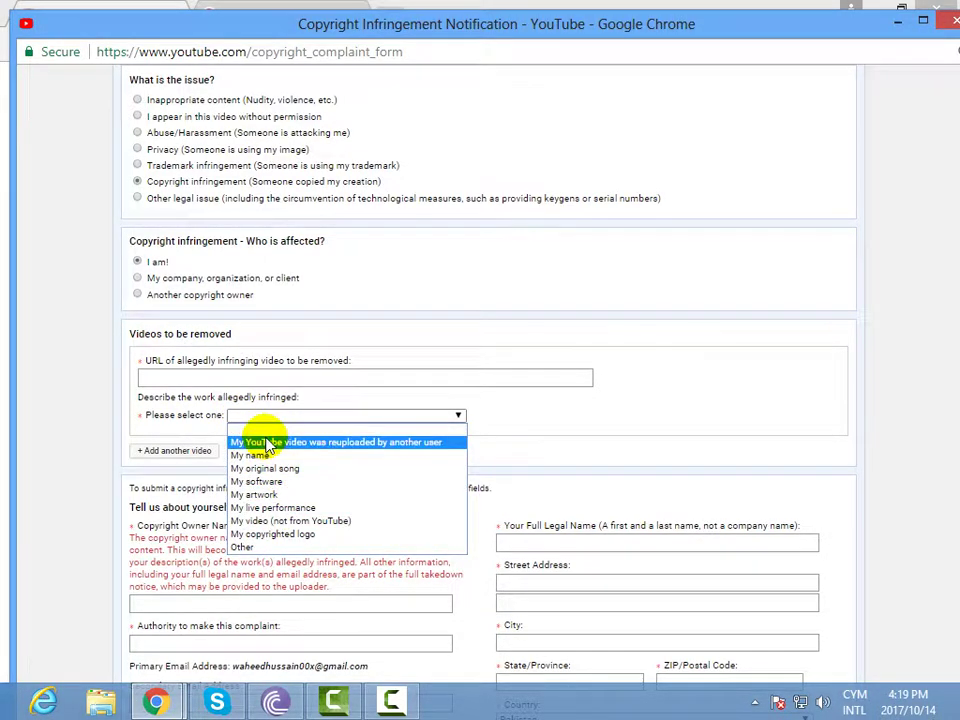
{"action": "left_click", "coordinate": [335, 446]}
{"action": "scroll", "coordinate": [333, 440], "scroll_direction": "down", "scroll_amount": 2}
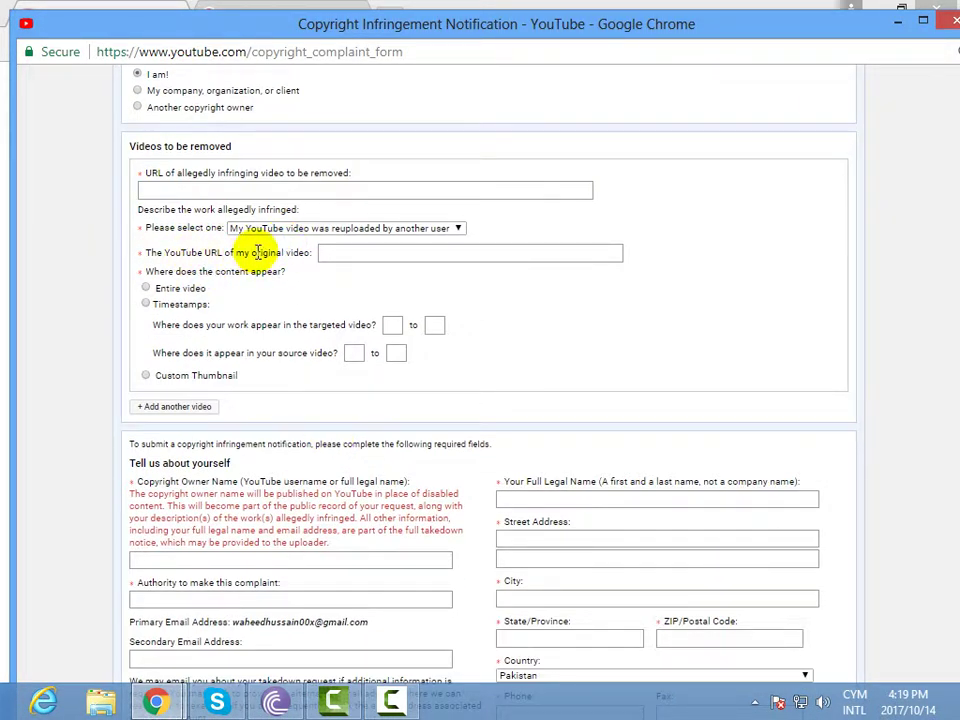
Examine the original video URL, the content location options and the name, authority, e-mail and address fields of the complaint form.
{"action": "left_click", "coordinate": [395, 255]}
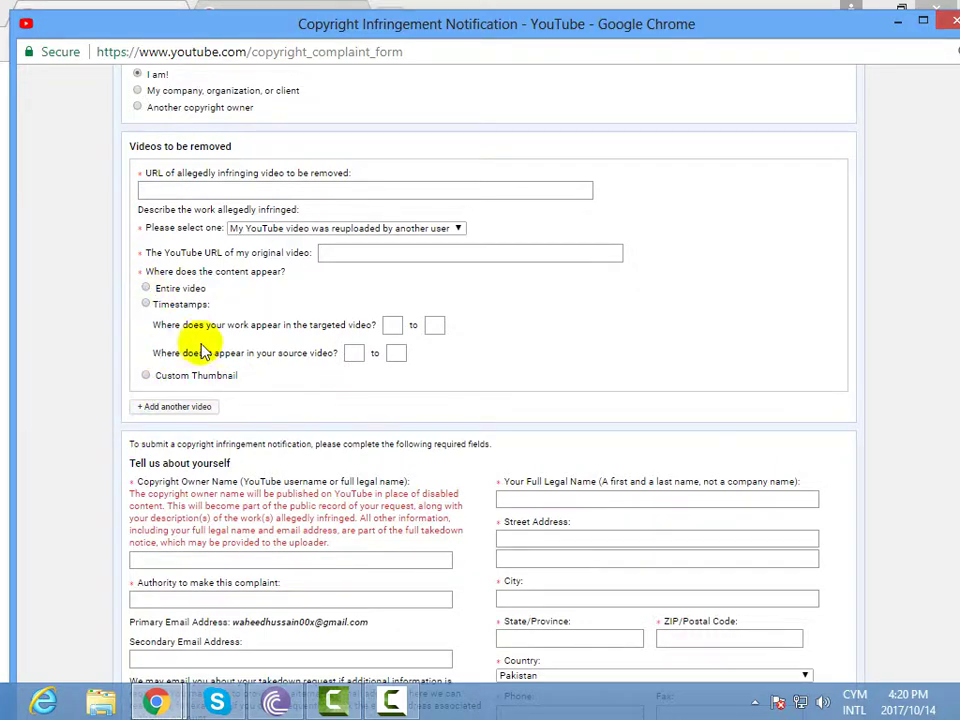
{"action": "scroll", "coordinate": [139, 499], "scroll_direction": "down", "scroll_amount": 2}
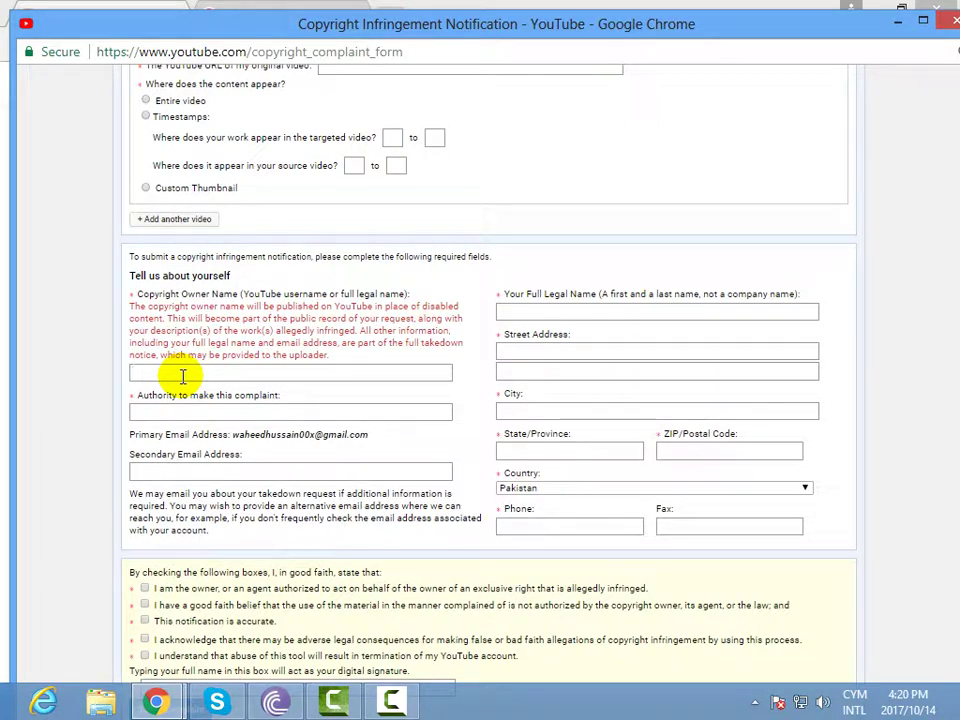
{"action": "left_click_drag", "start_coordinate": [236, 276], "coordinate": [134, 277]}
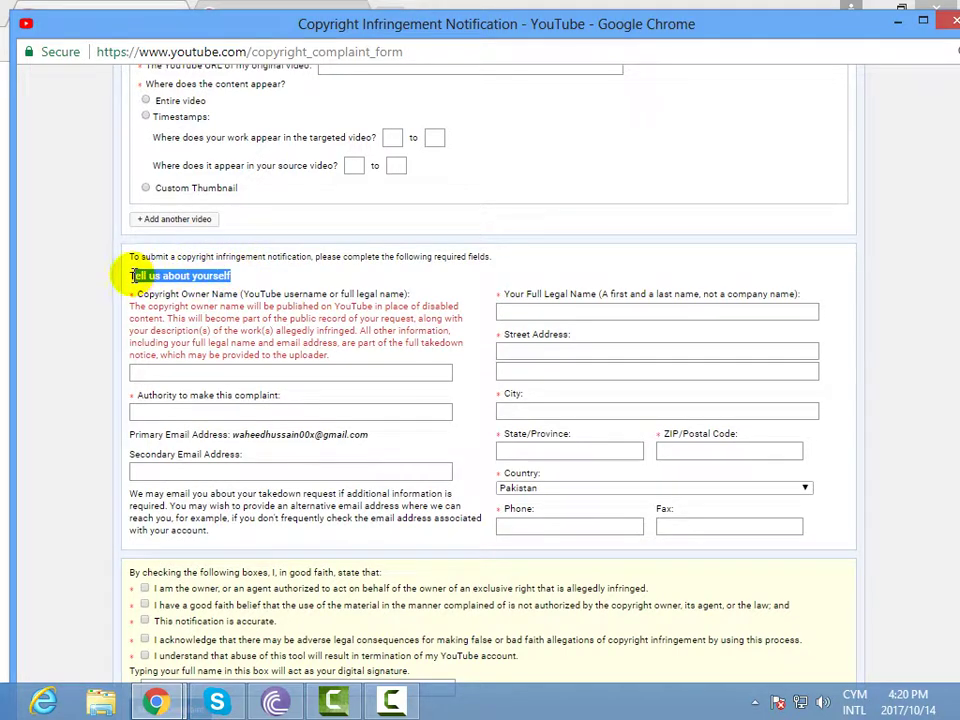
{"action": "left_click", "coordinate": [270, 374]}
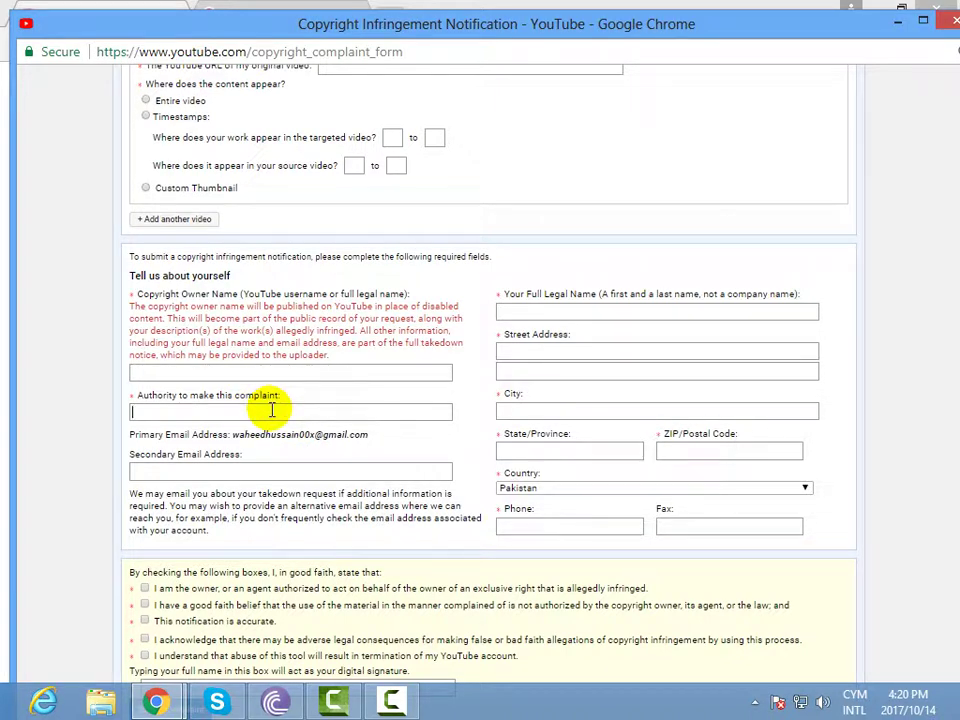
{"action": "left_click", "coordinate": [271, 410]}
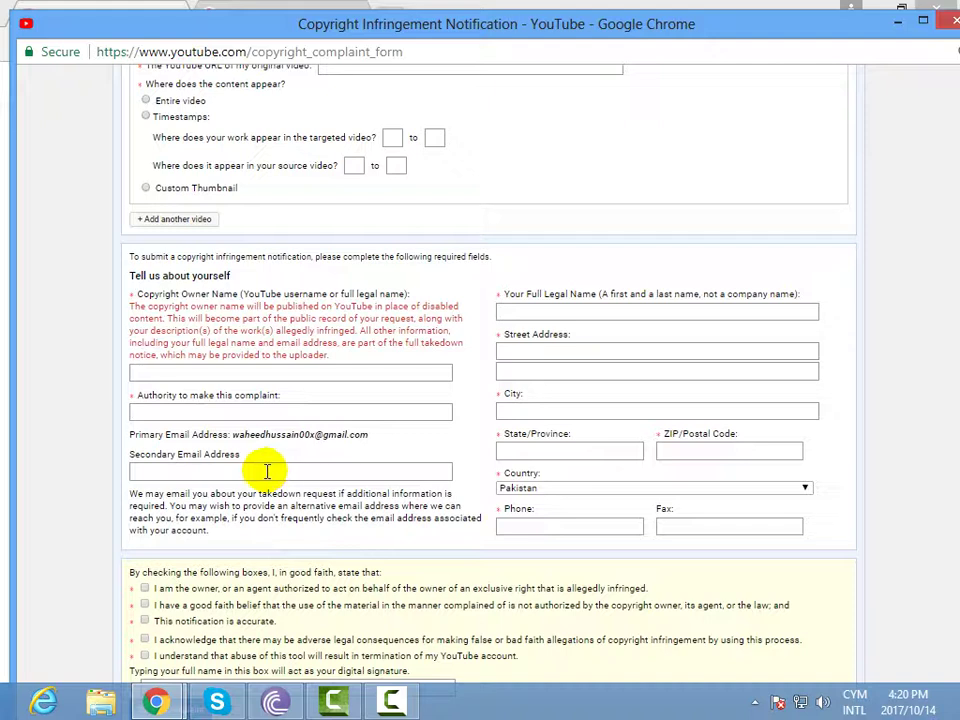
{"action": "left_click", "coordinate": [574, 314]}
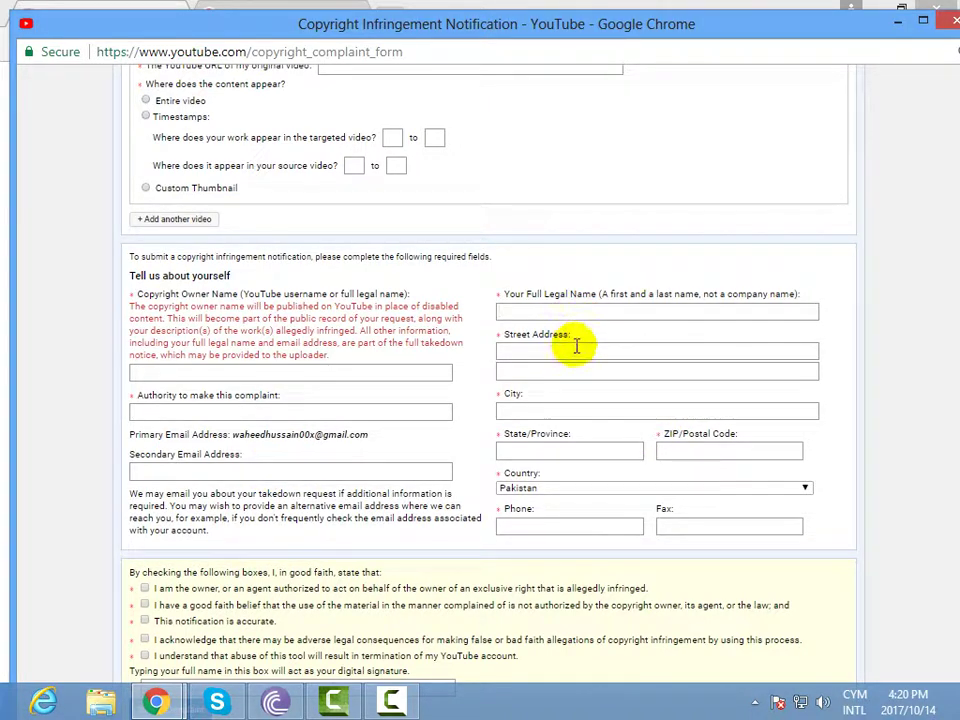
{"action": "left_click", "coordinate": [559, 412]}
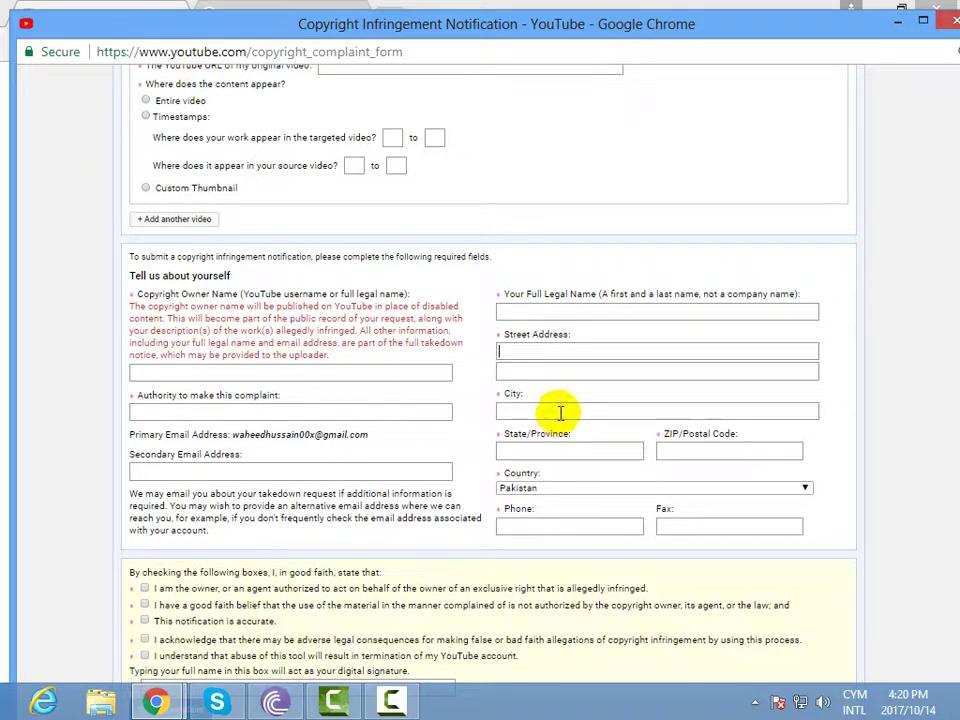
{"action": "left_click", "coordinate": [566, 450]}
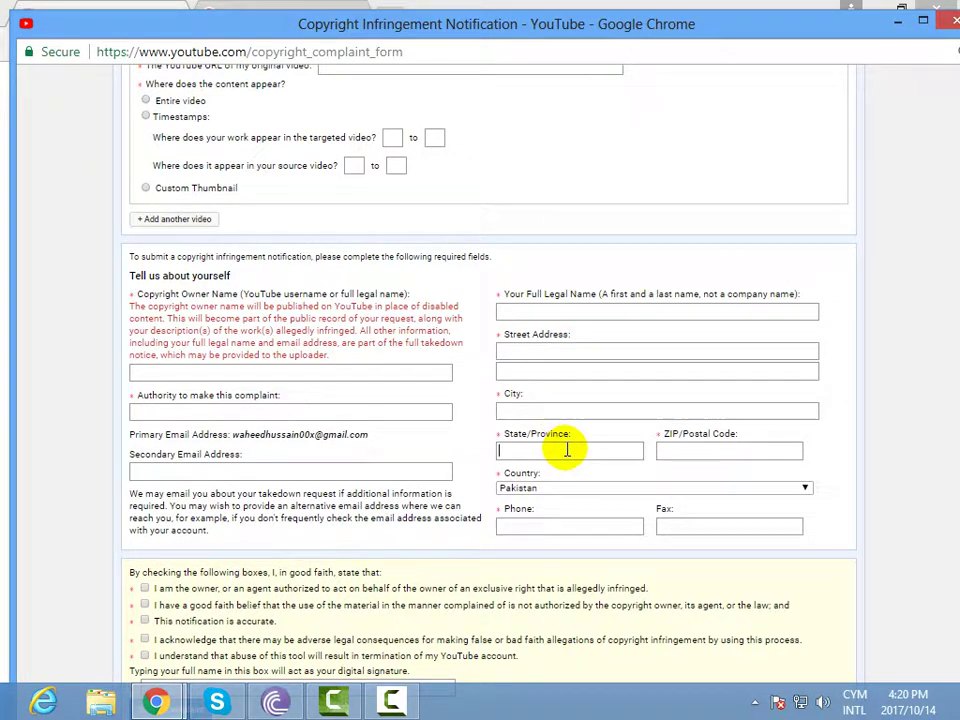
{"action": "left_click", "coordinate": [686, 449]}
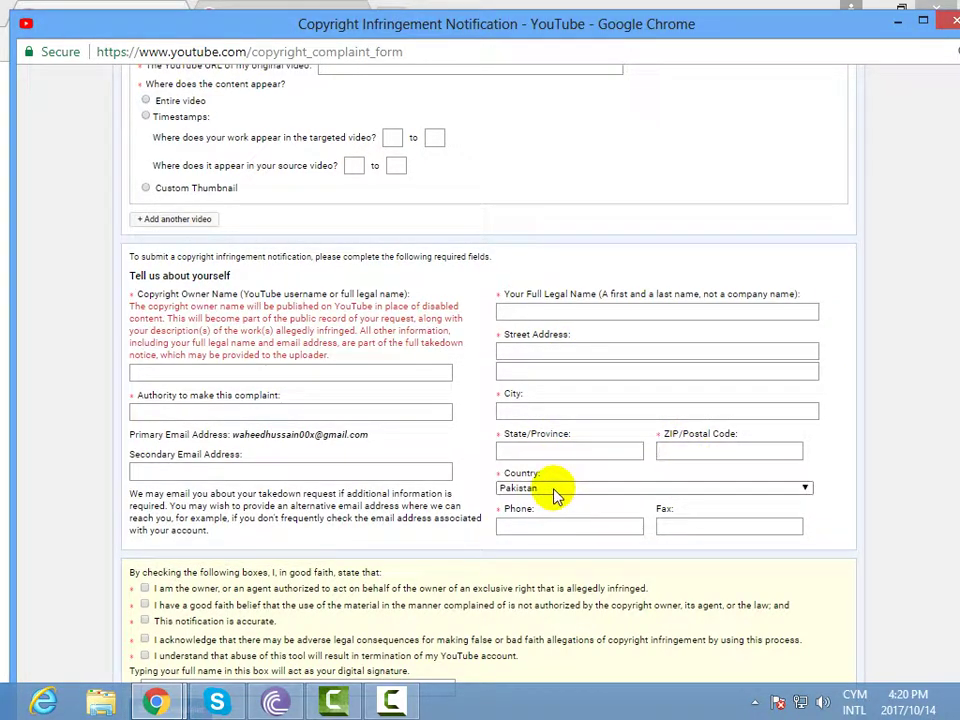
Accept all five good-faith statements of the complaint and activate the digital signature field.
{"action": "scroll", "coordinate": [555, 500], "scroll_direction": "down", "scroll_amount": 1}
{"action": "scroll", "coordinate": [551, 487], "scroll_direction": "down", "scroll_amount": 1}
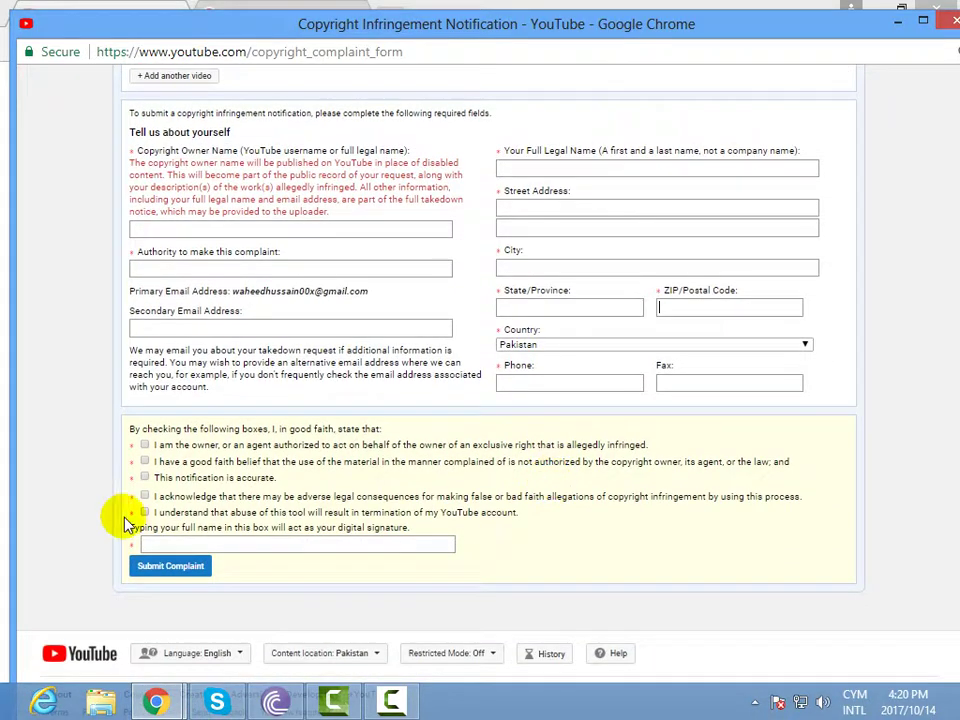
{"action": "left_click", "coordinate": [145, 445]}
{"action": "left_click", "coordinate": [145, 461]}
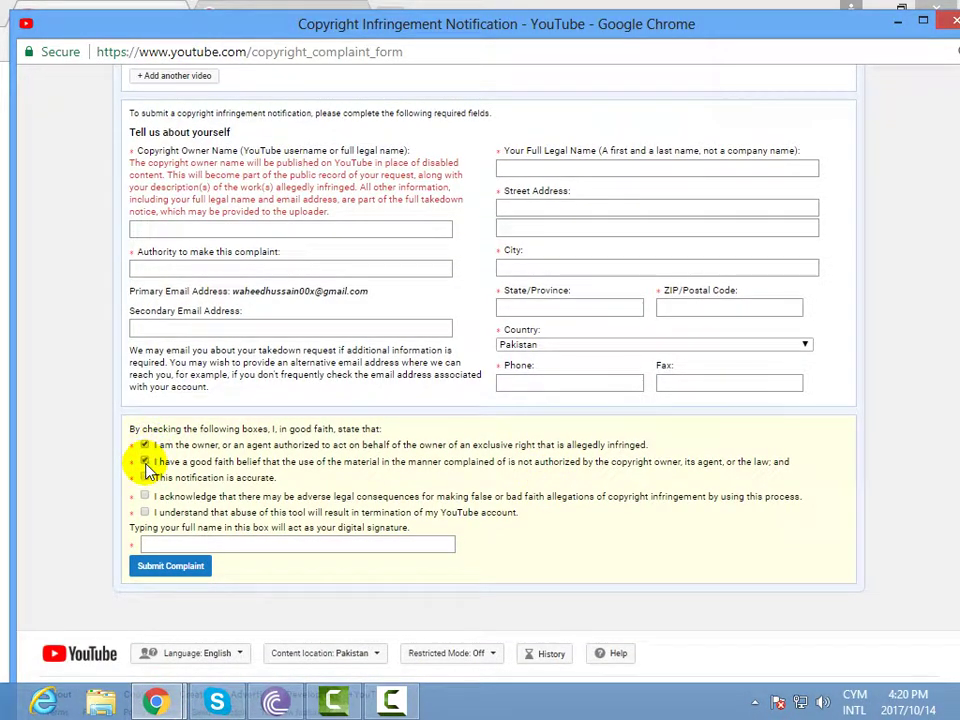
{"action": "left_click", "coordinate": [145, 477]}
{"action": "left_click", "coordinate": [145, 496]}
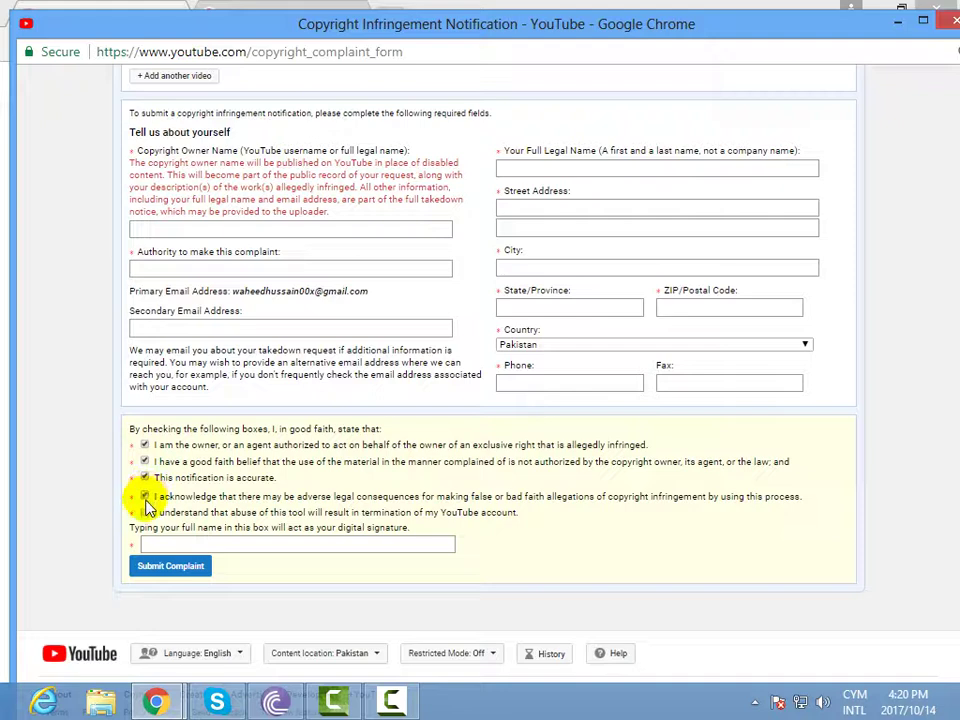
{"action": "left_click", "coordinate": [145, 512]}
{"action": "left_click", "coordinate": [199, 543]}
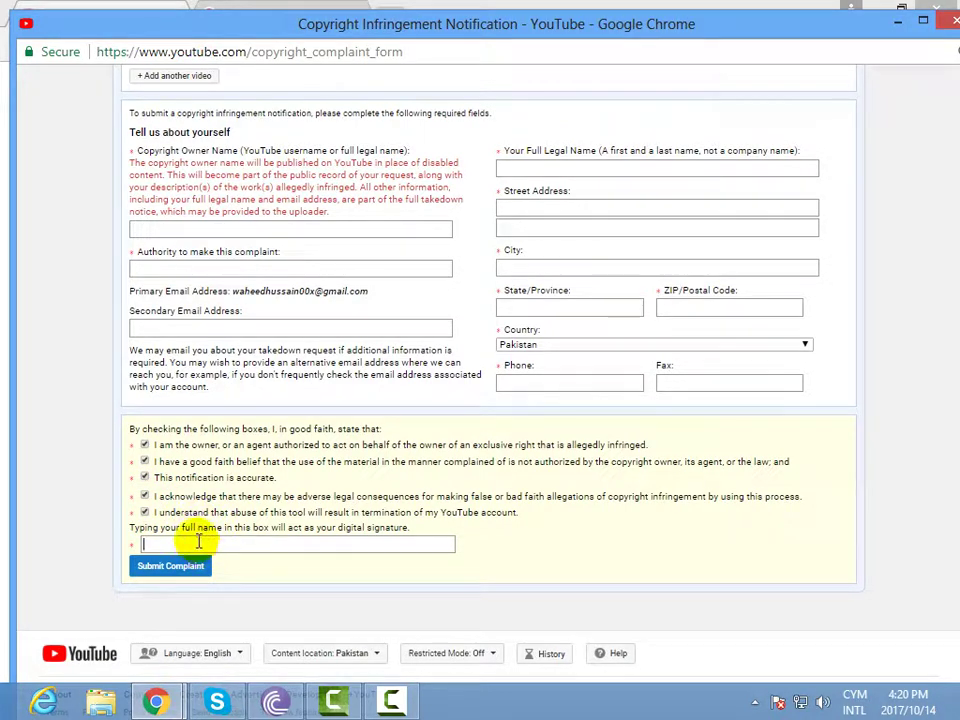
{"action": "left_click", "coordinate": [180, 578]}
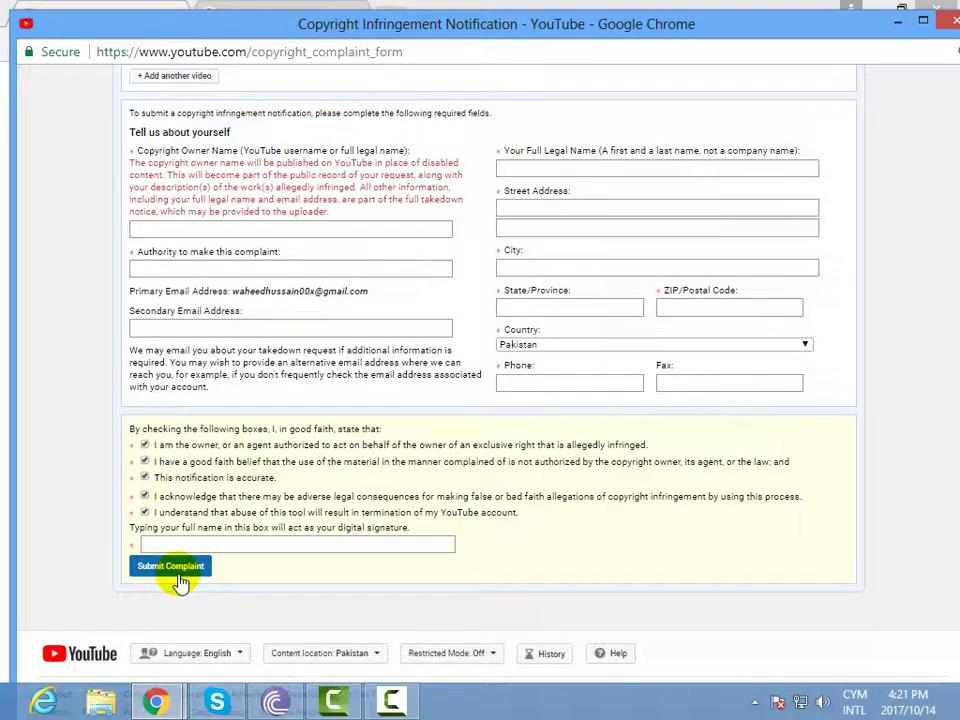
{"action": "key", "text": "F10"}
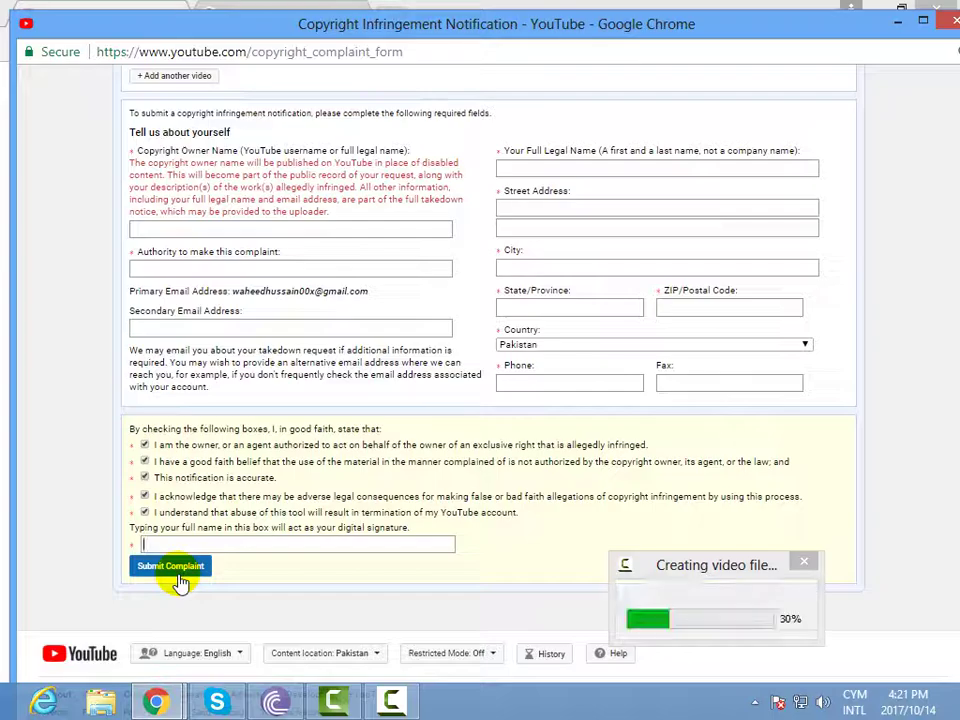